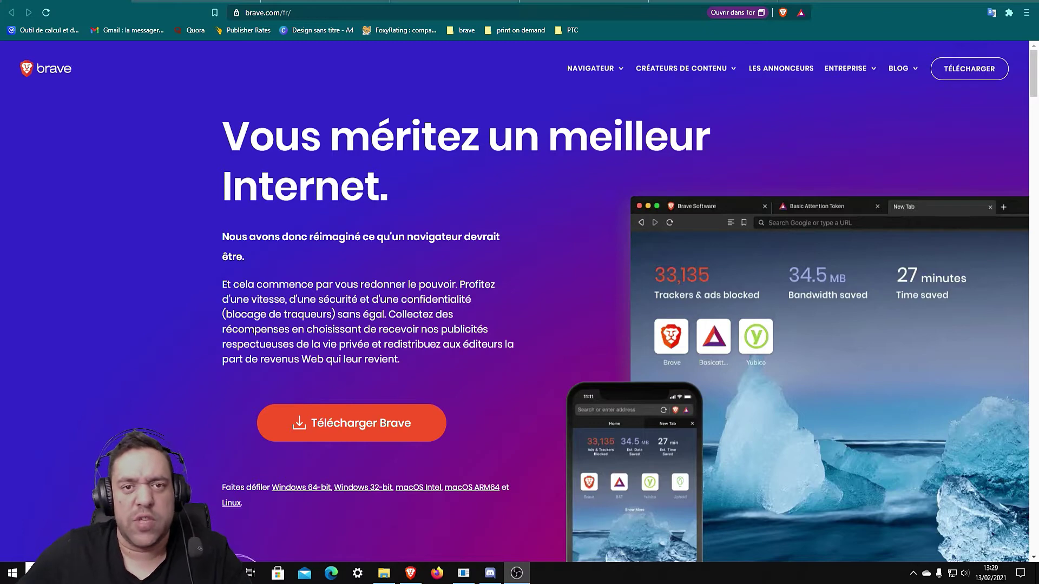
# Read through the Brave homepage sections on trackers, Brave Shields, browsing speed, Tor private tabs, Brave Rewards and creator support.
pyautogui.click(131, 188)
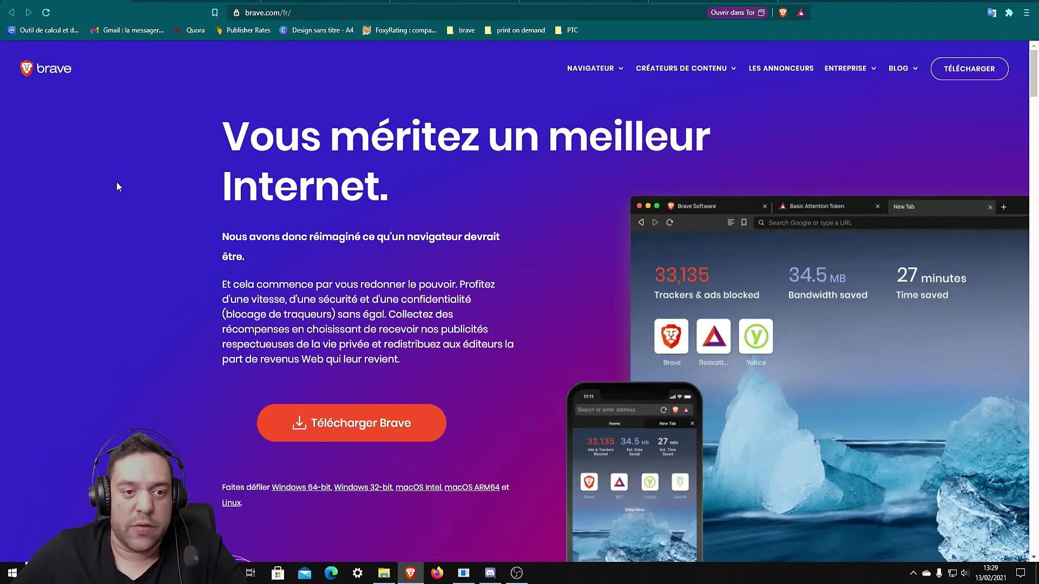
pyautogui.scroll(-1, 117, 186)
pyautogui.scroll(1, 117, 187)
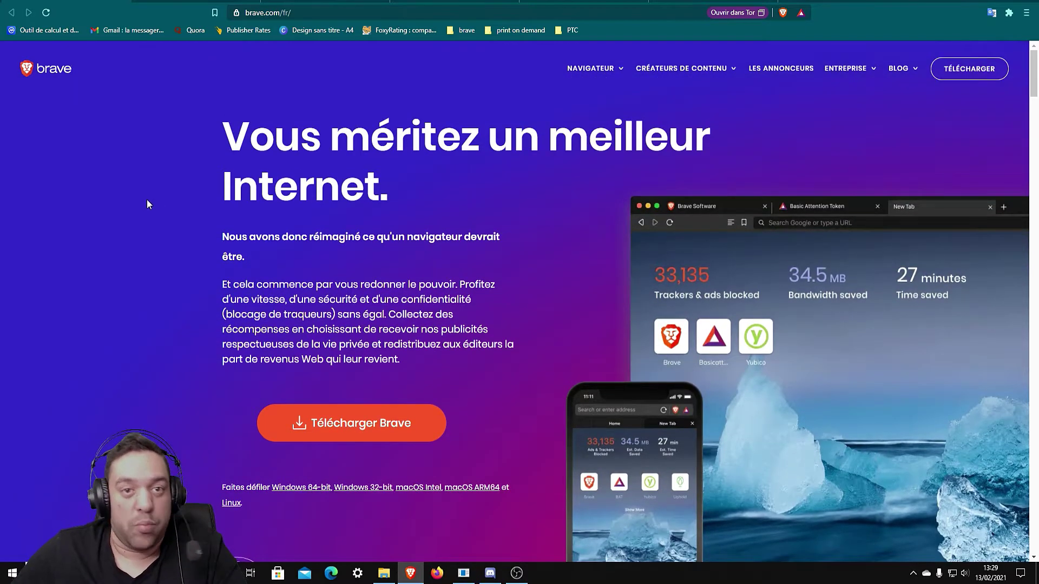
pyautogui.scroll(-9, 148, 204)
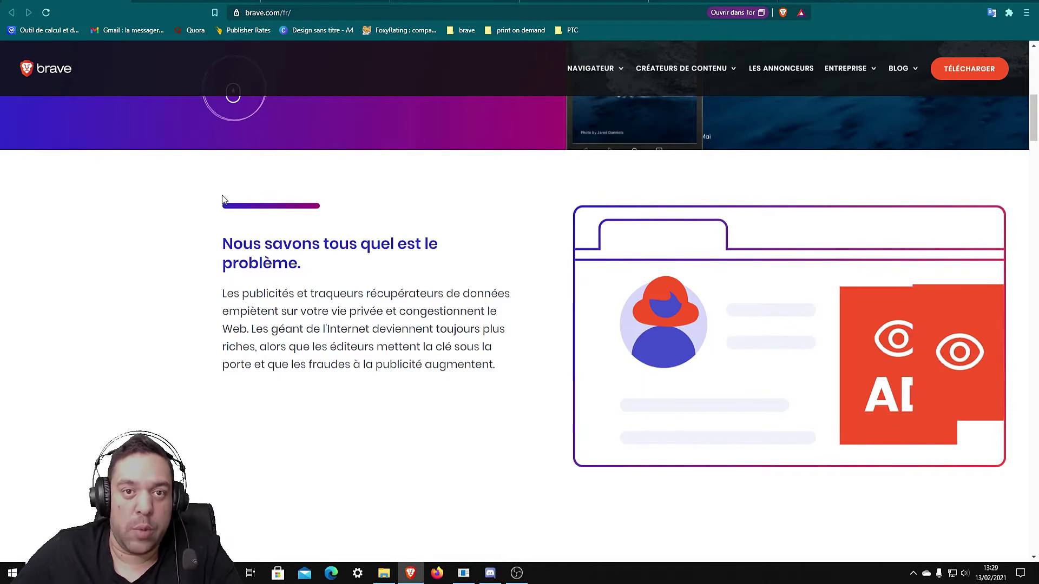
pyautogui.scroll(-6, 222, 199)
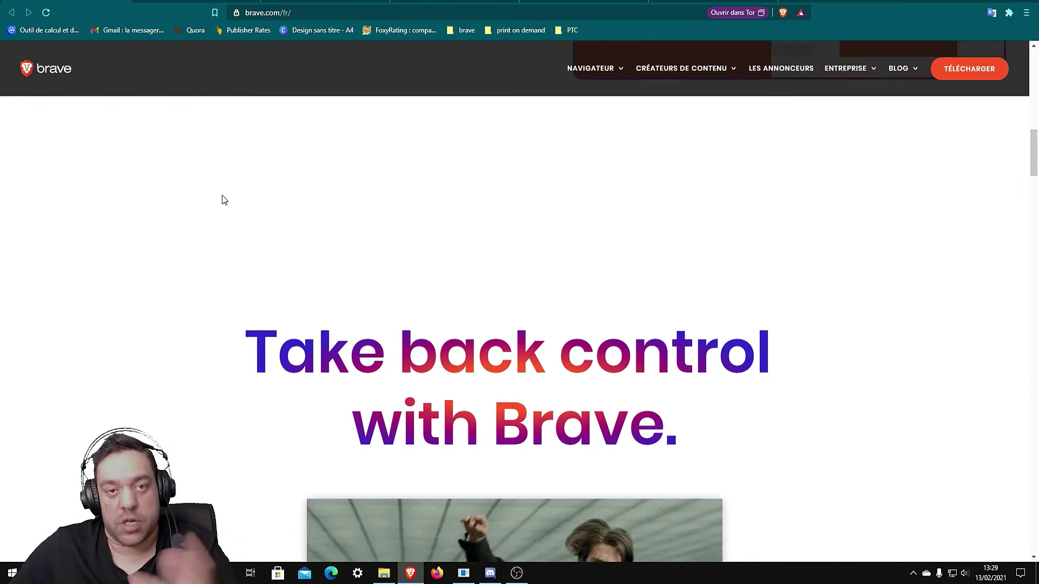
pyautogui.scroll(-10, 222, 196)
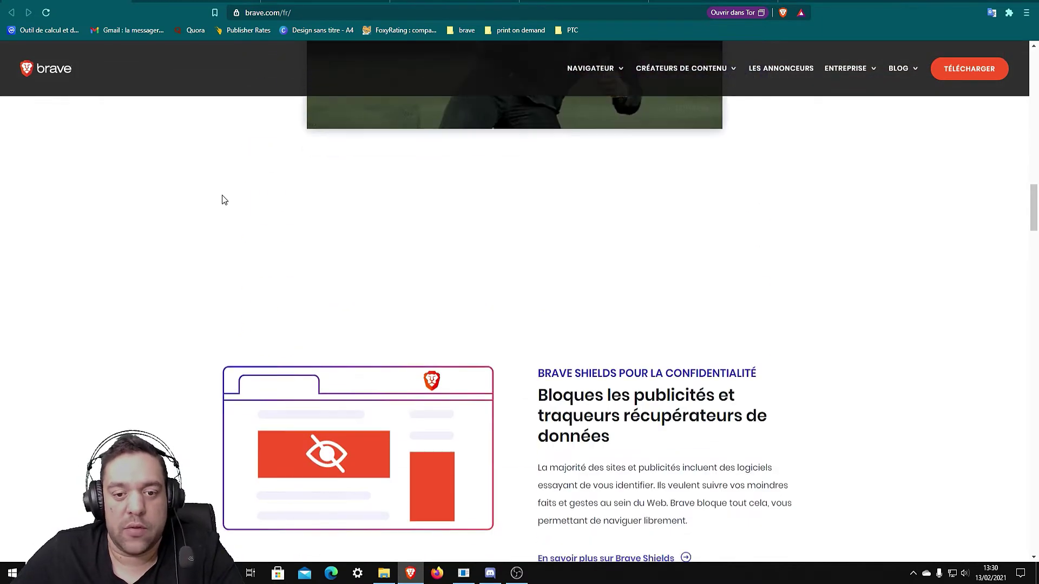
pyautogui.scroll(-3, 222, 199)
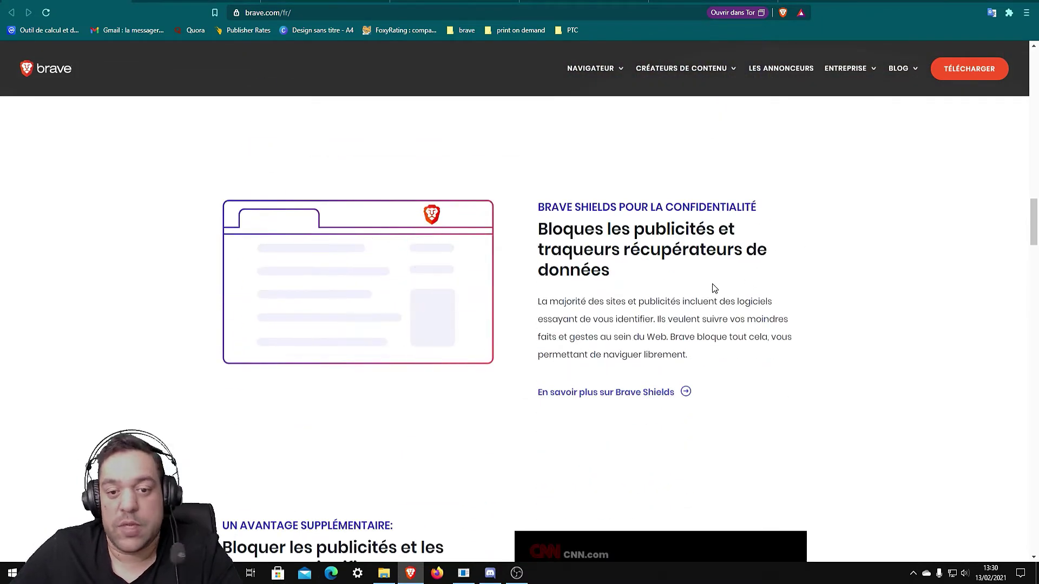
pyautogui.scroll(-5, 676, 282)
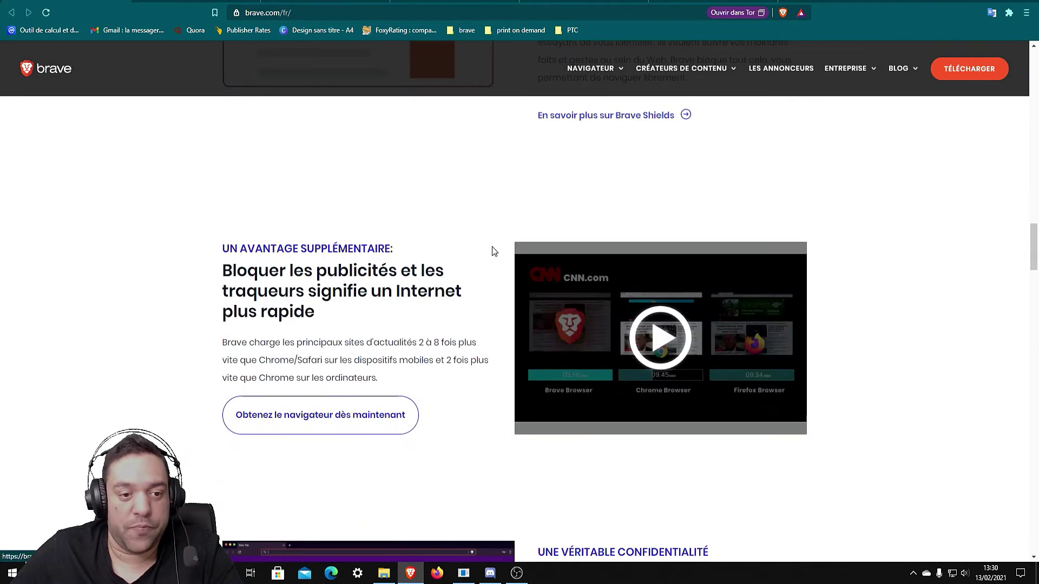
pyautogui.scroll(-5, 494, 252)
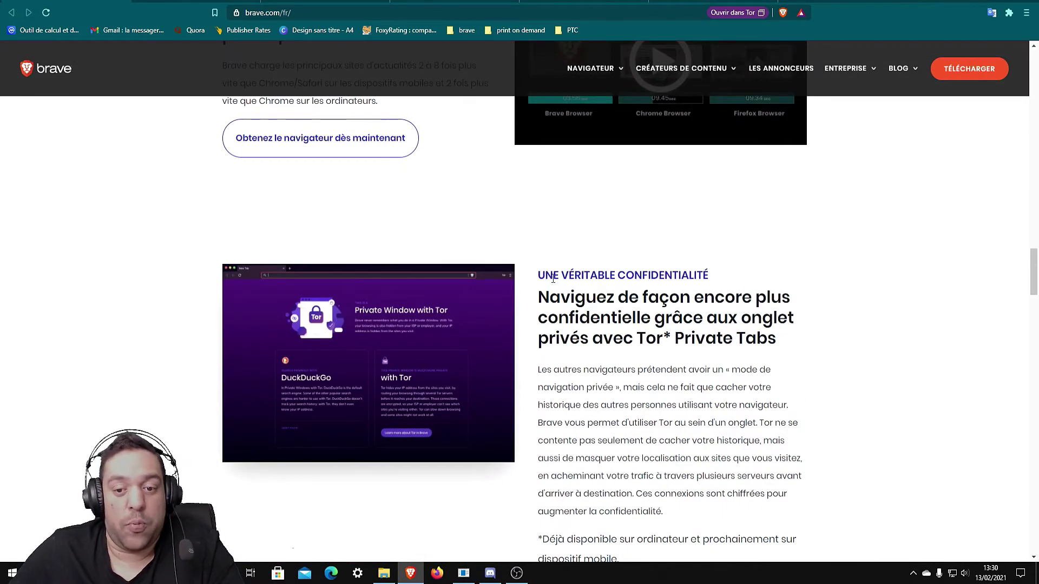
pyautogui.scroll(-5, 553, 279)
pyautogui.scroll(-6, 552, 280)
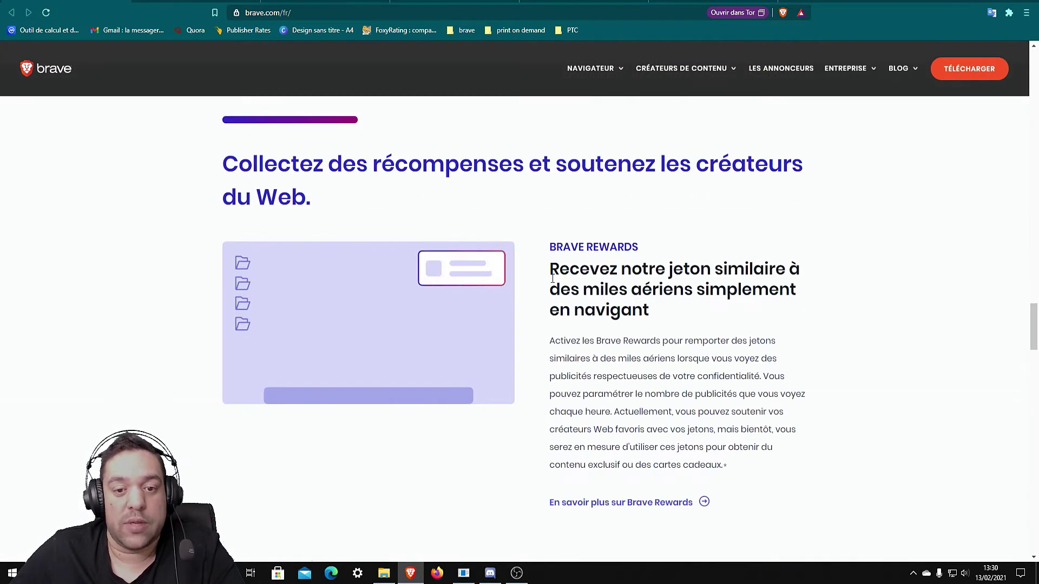
pyautogui.scroll(-8, 531, 278)
pyautogui.scroll(-3, 530, 279)
pyautogui.scroll(4, 529, 279)
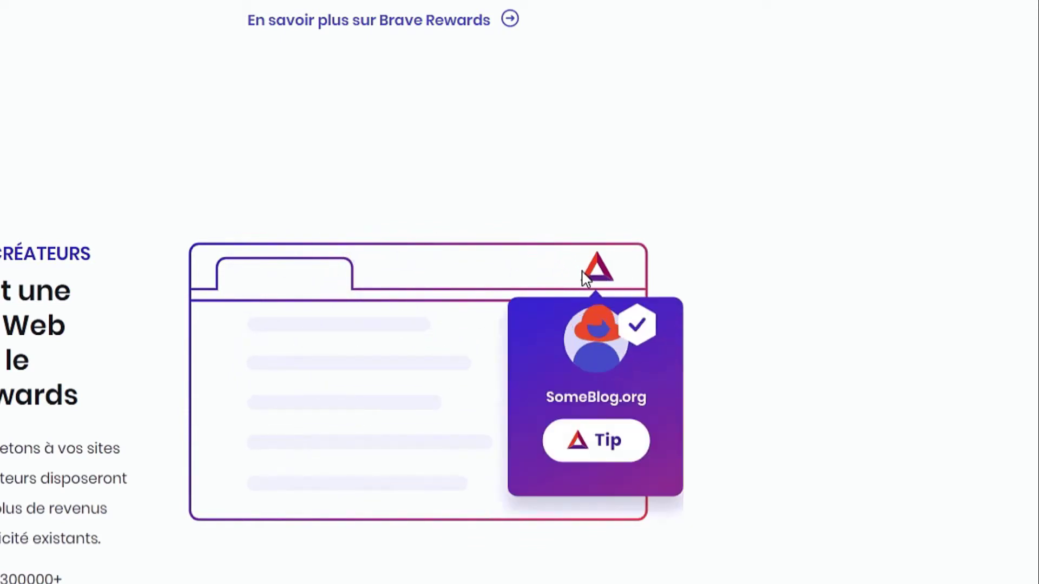
# Return to the start of the Brave homepage and examine the browser download option and its operating-system versions.
pyautogui.scroll(15, 741, 323)
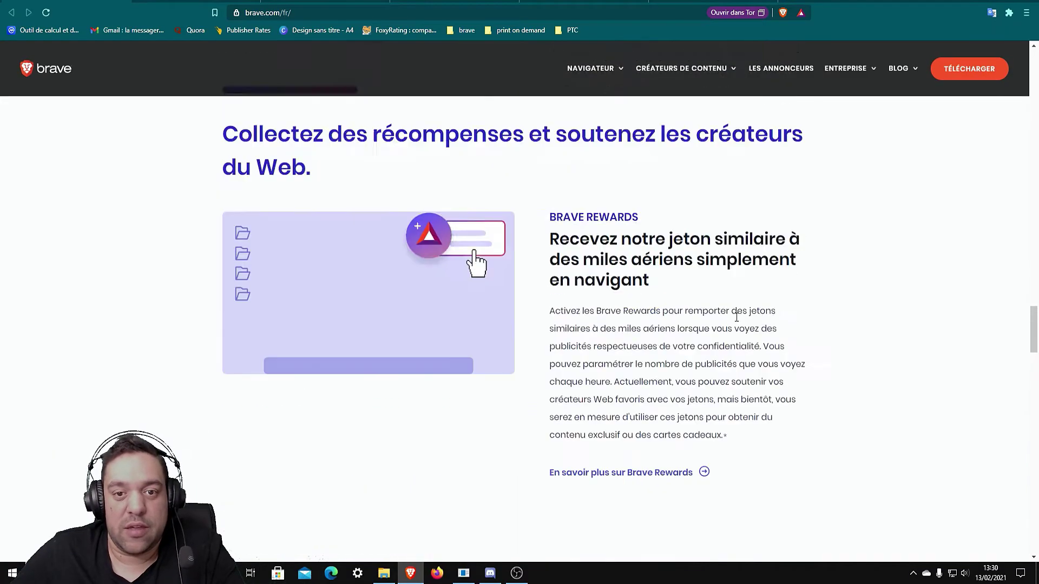
pyautogui.scroll(15, 733, 318)
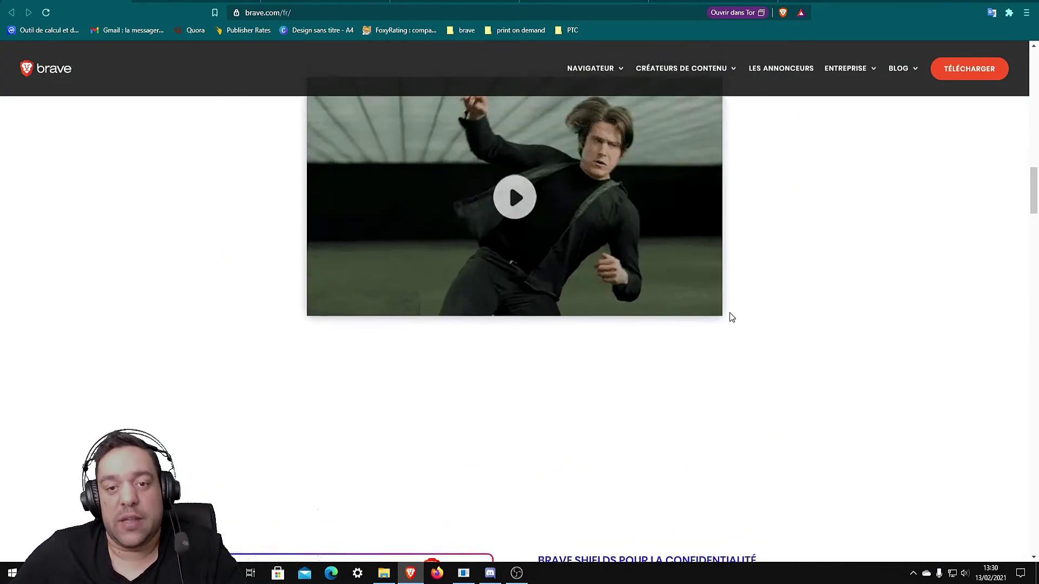
pyautogui.scroll(6, 728, 316)
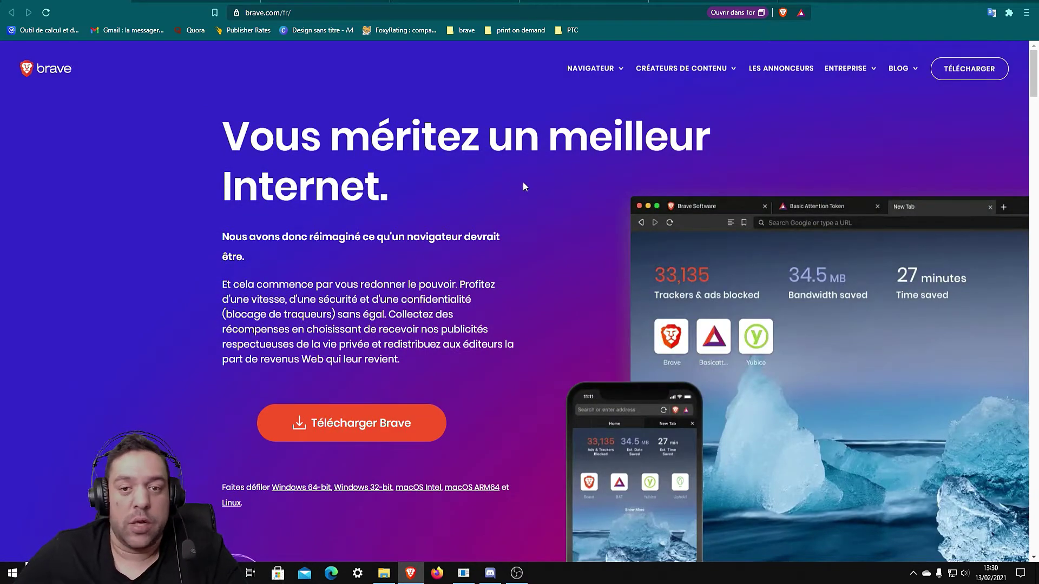
pyautogui.scroll(-5, 523, 185)
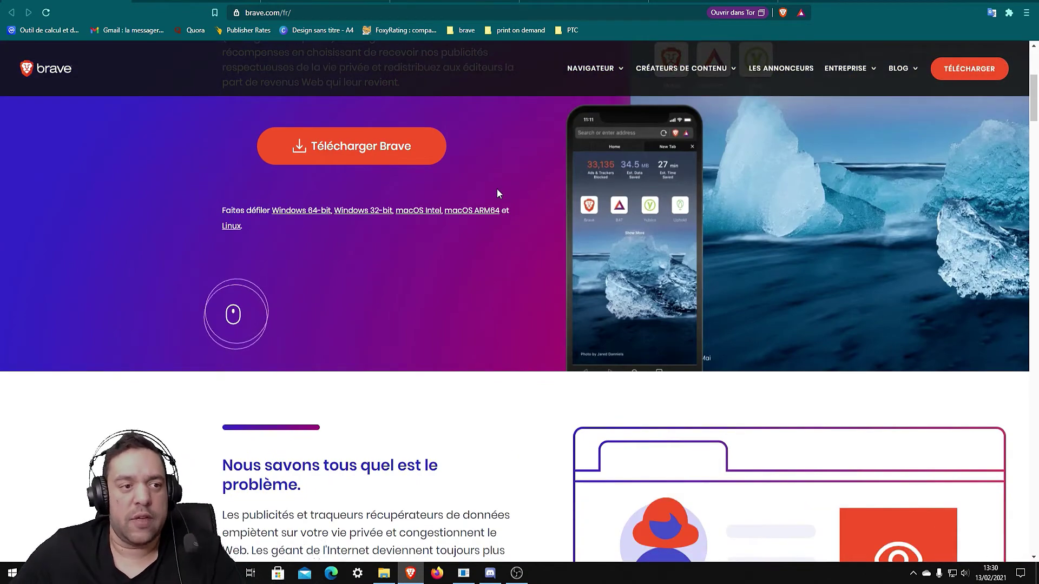
pyautogui.scroll(5, 513, 200)
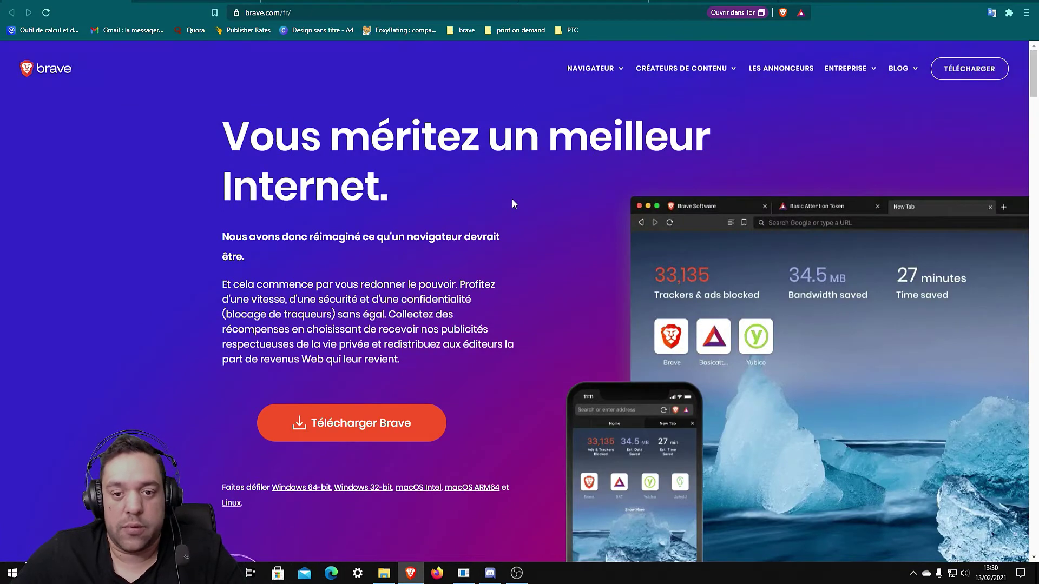
pyautogui.scroll(-5, 512, 199)
pyautogui.scroll(5, 513, 203)
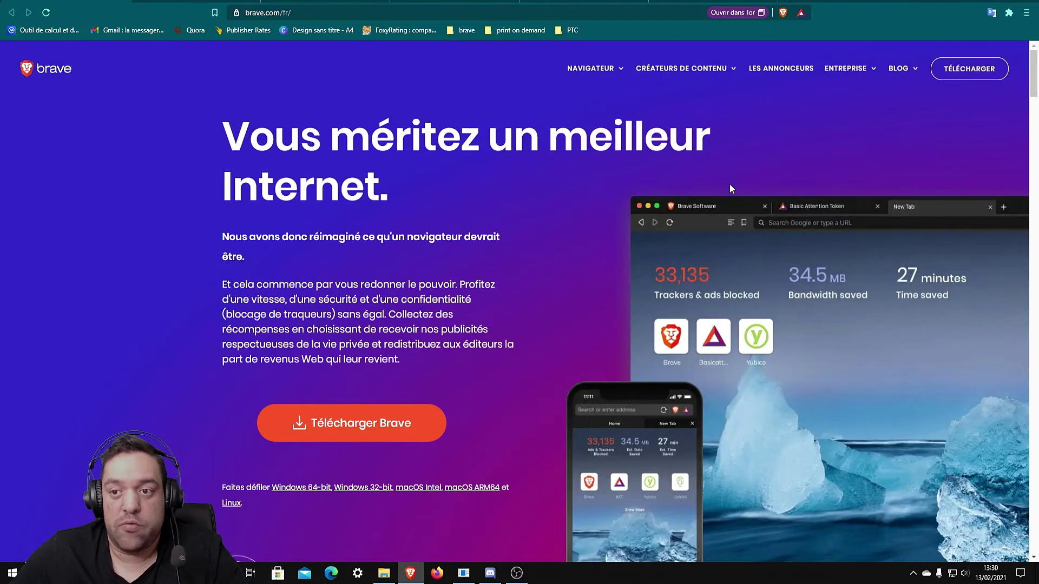
pyautogui.click(371, 423)
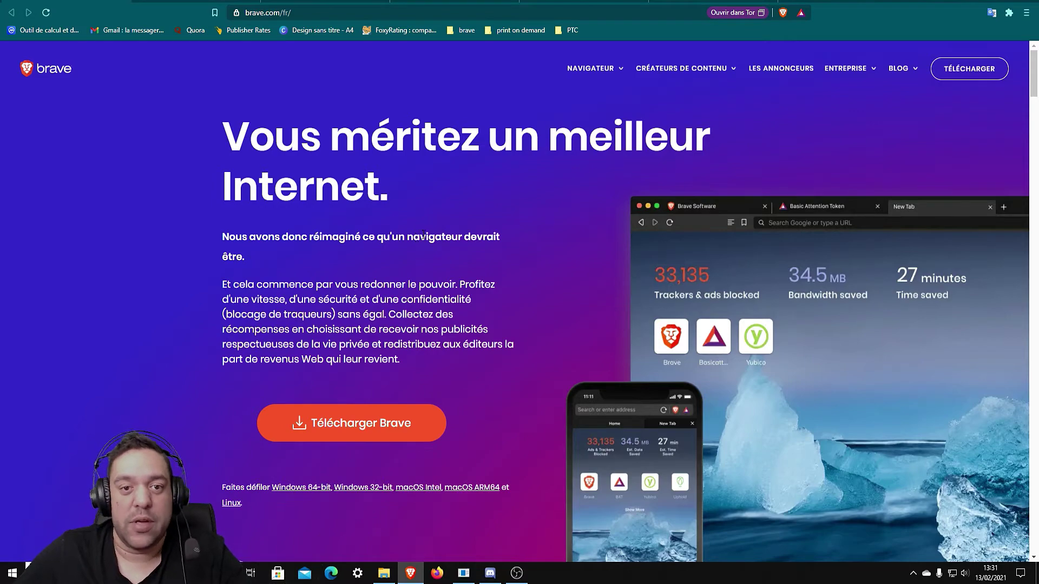
pyautogui.scroll(-3, 443, 216)
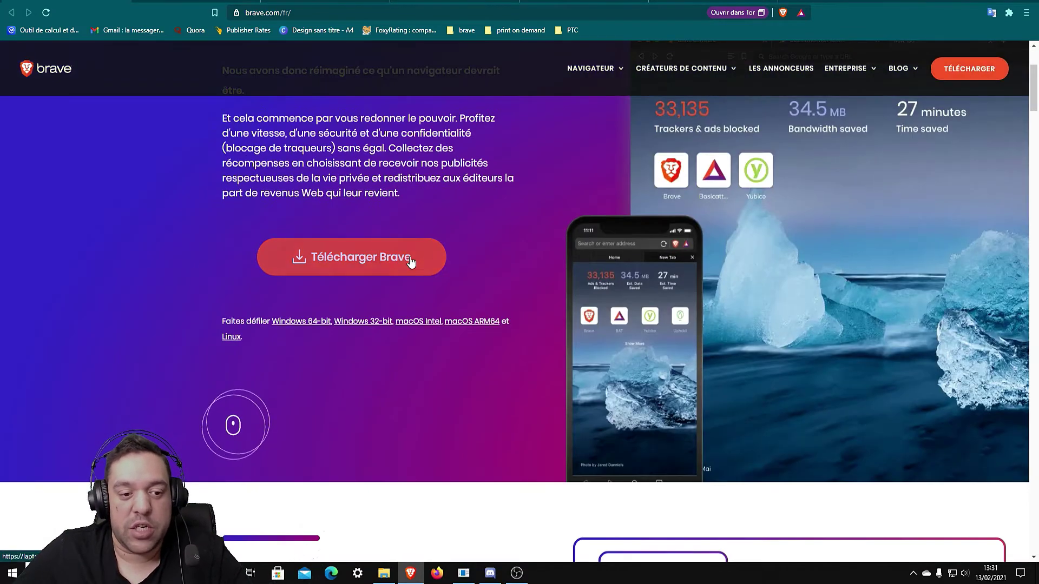
pyautogui.scroll(3, 411, 262)
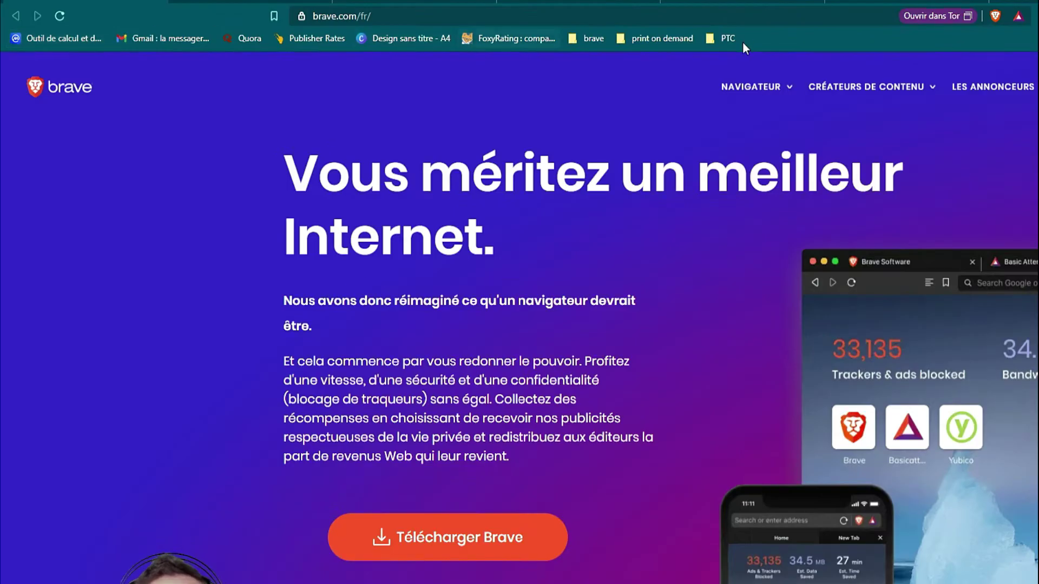
# Check the Brave Shields protection settings for brave.com and close them again.
pyautogui.click(490, 19)
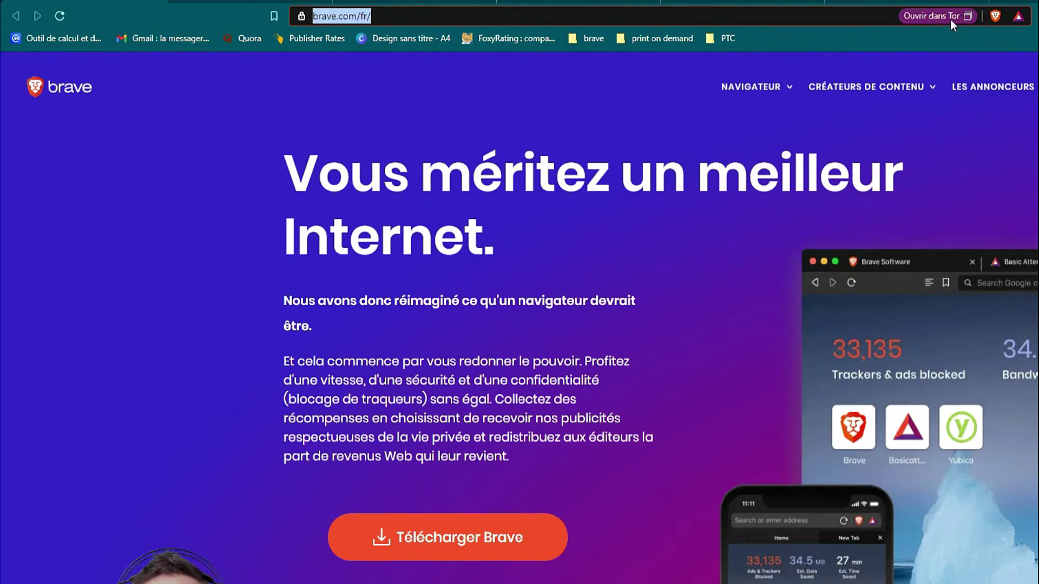
pyautogui.click(996, 17)
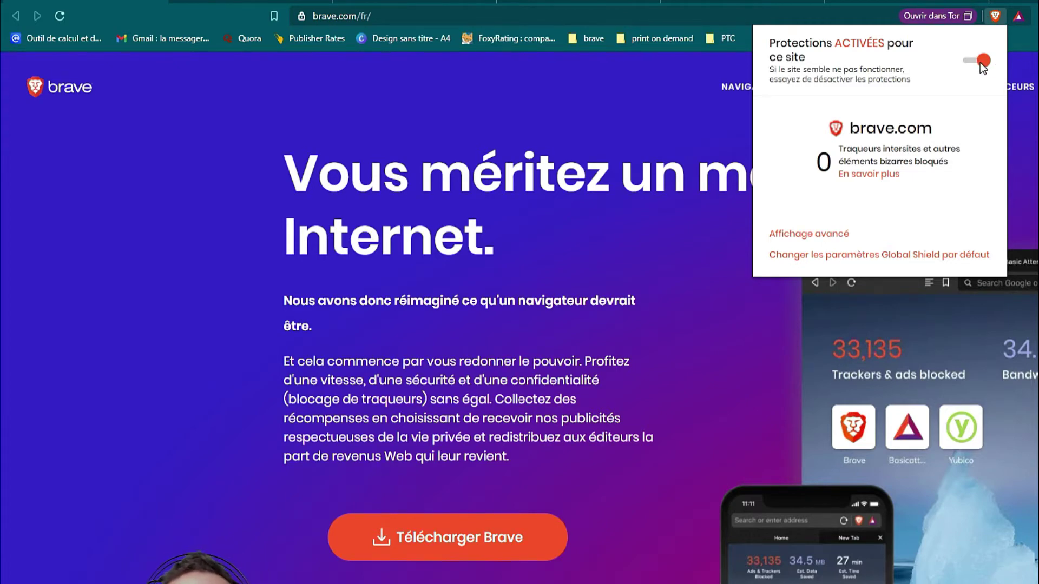
pyautogui.click(1027, 37)
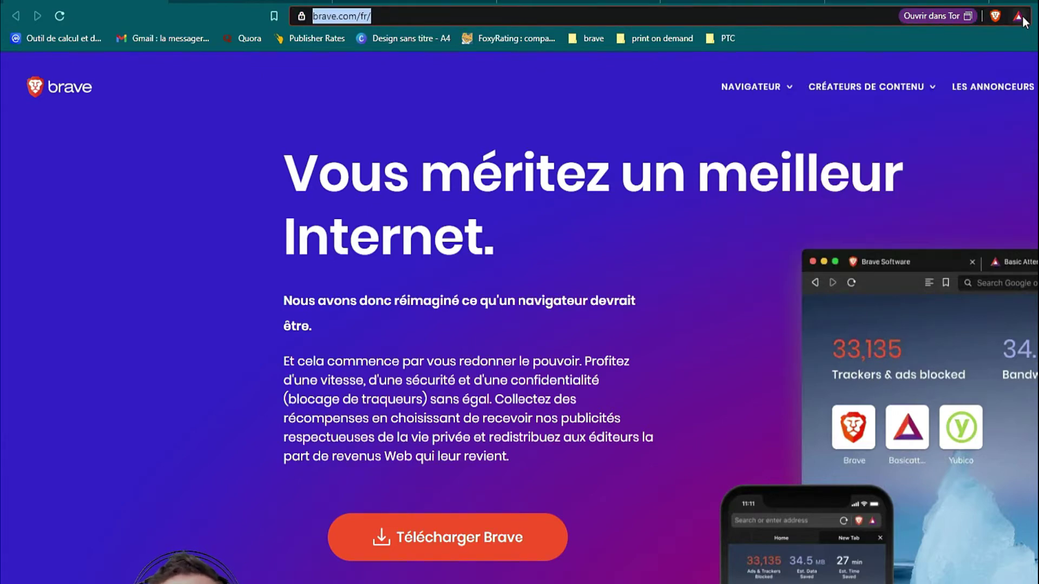
# Open the Brave Rewards settings page and view the cryptocurrency wallets page before returning to it.
pyautogui.click(1019, 17)
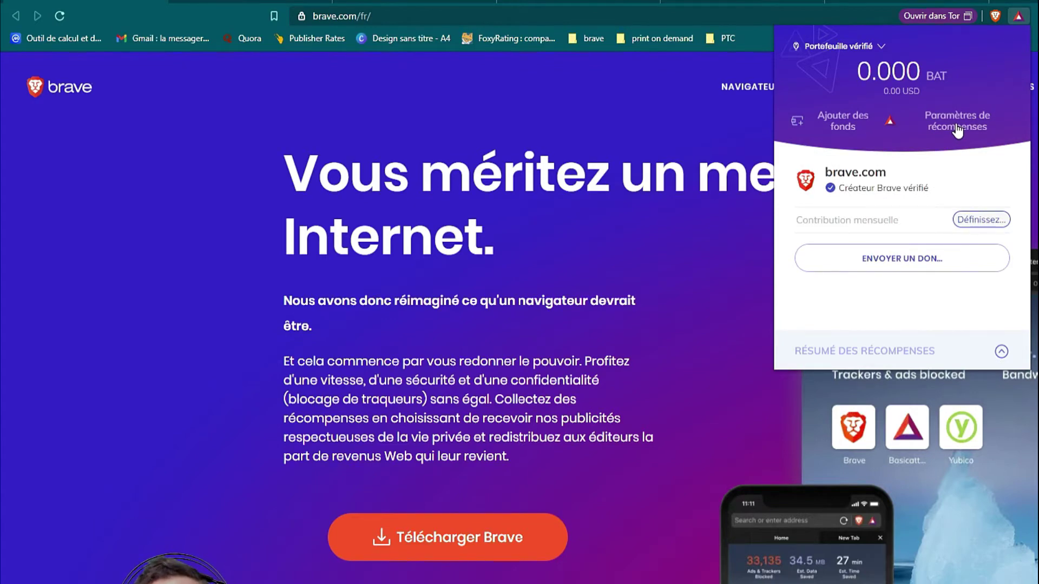
pyautogui.click(957, 130)
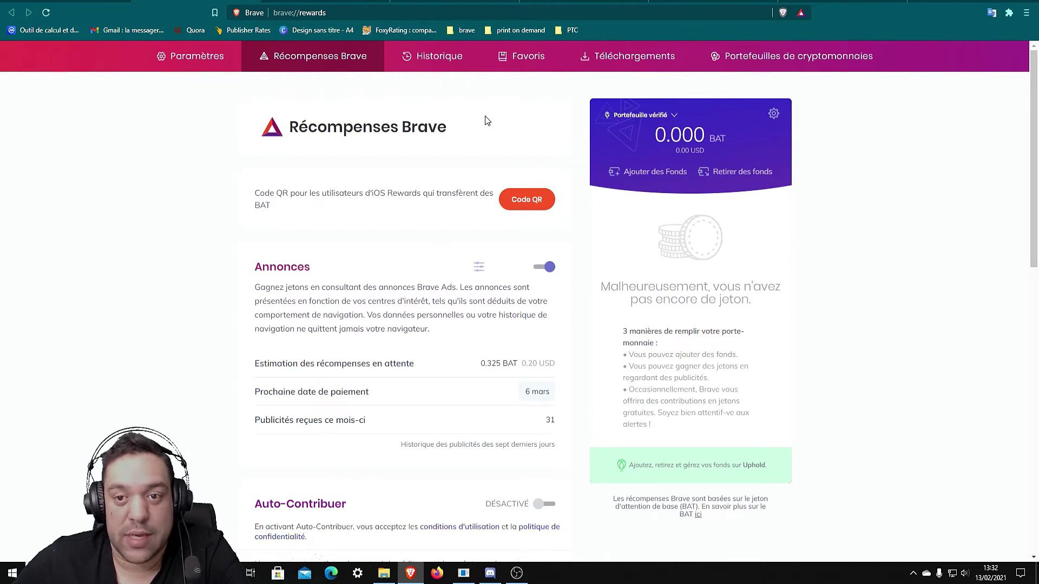
pyautogui.click(777, 57)
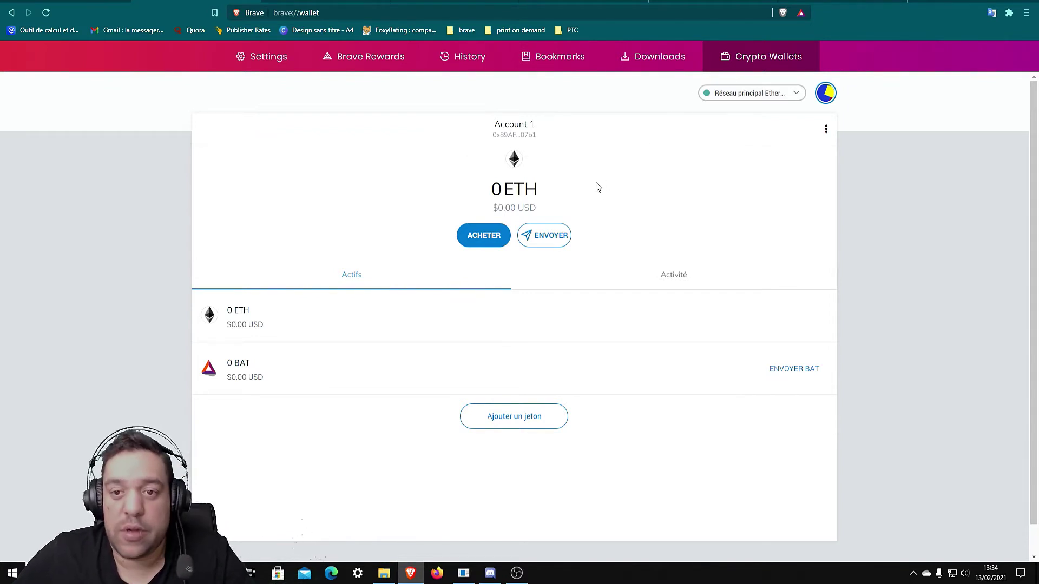
pyautogui.click(377, 65)
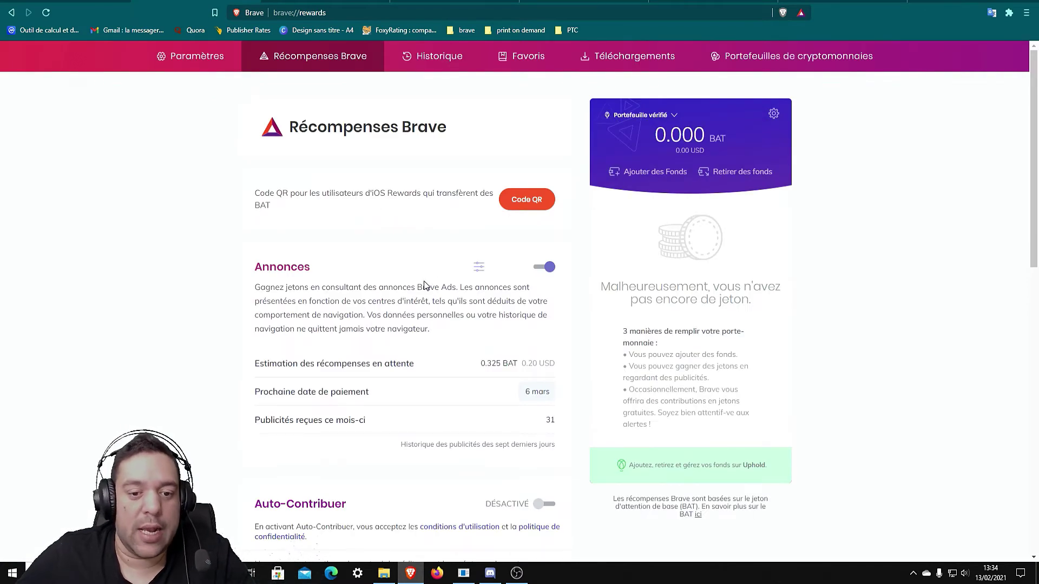
# Set the maximum number of ads displayed to 5 per hour and close the ad settings.
pyautogui.scroll(-1, 424, 286)
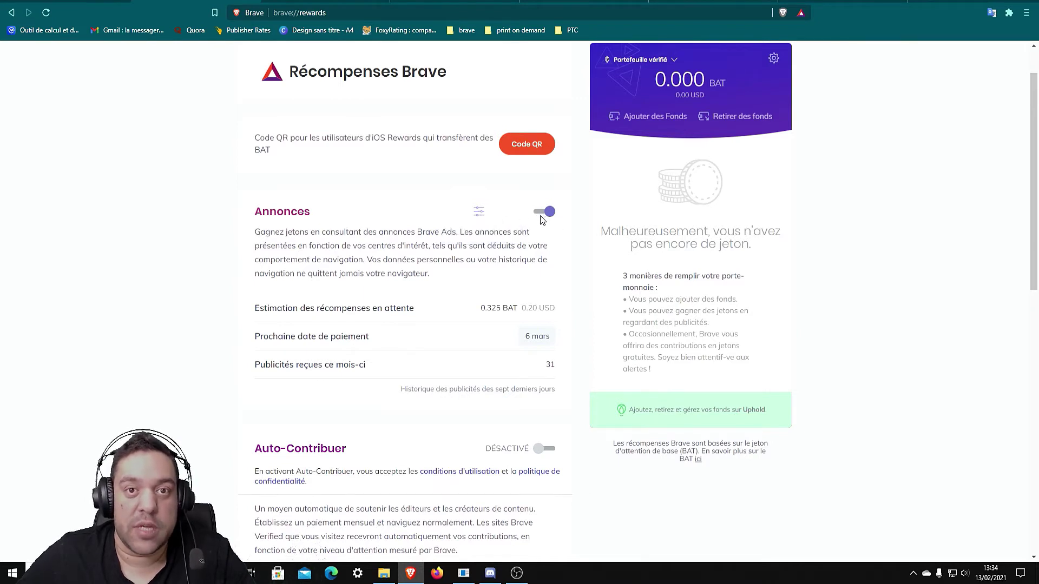
pyautogui.click(479, 212)
pyautogui.click(451, 255)
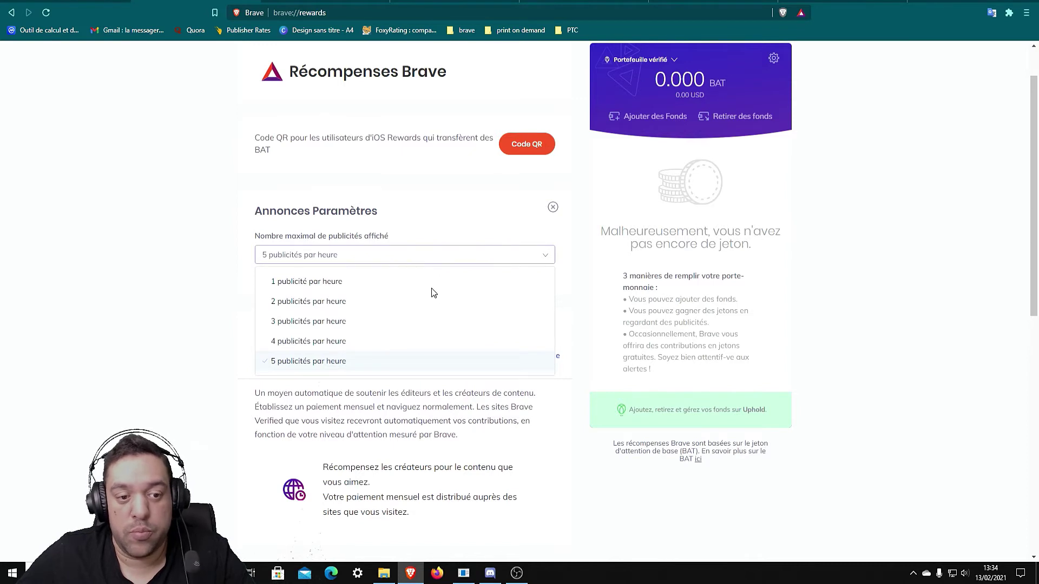
pyautogui.click(457, 372)
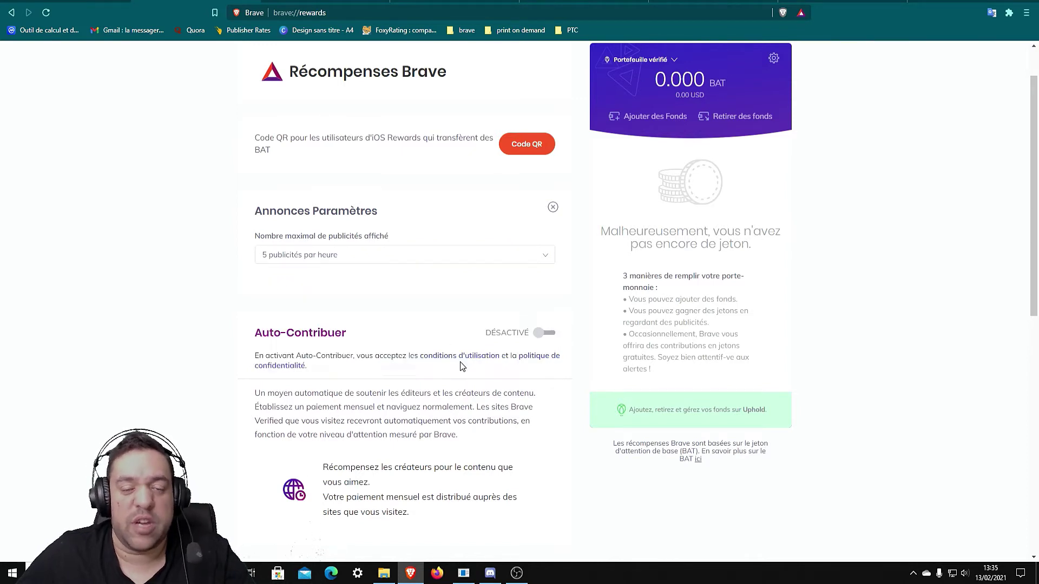
pyautogui.click(553, 209)
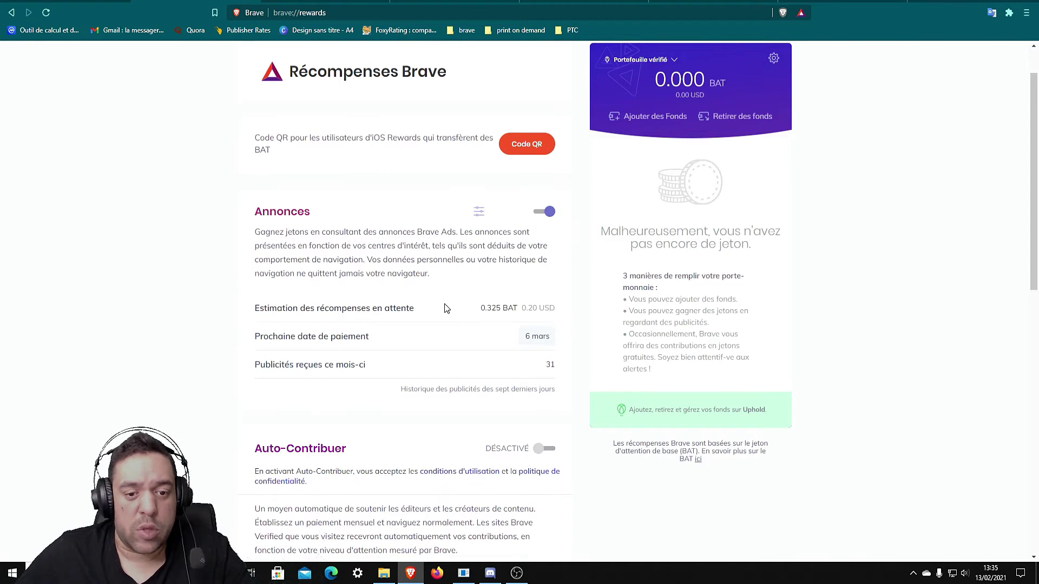
# Examine the estimated pending rewards in the Annonces section and dismiss the Upland ad notification.
pyautogui.moveTo(481, 308); pyautogui.dragTo(505, 311)
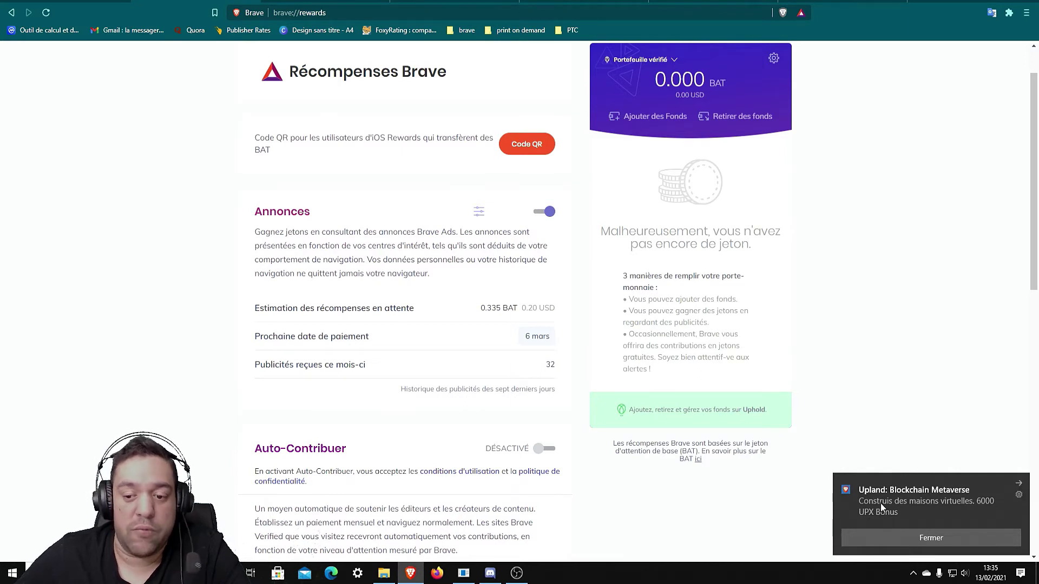
pyautogui.click(910, 537)
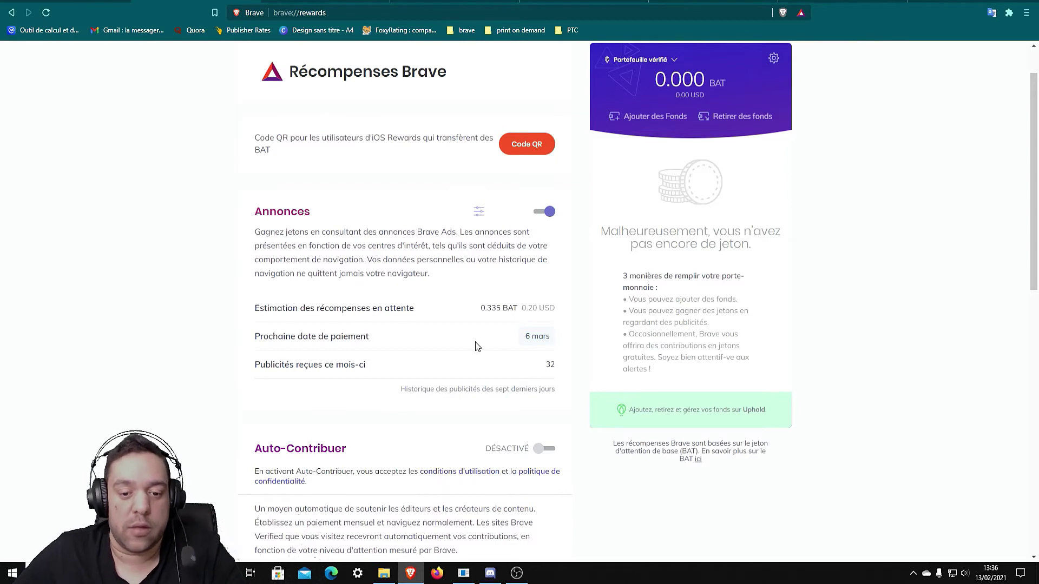
# Read the Auto-Contribuer section and its explanation of monthly payments to visited sites.
pyautogui.scroll(-1, 477, 346)
pyautogui.scroll(-2, 477, 346)
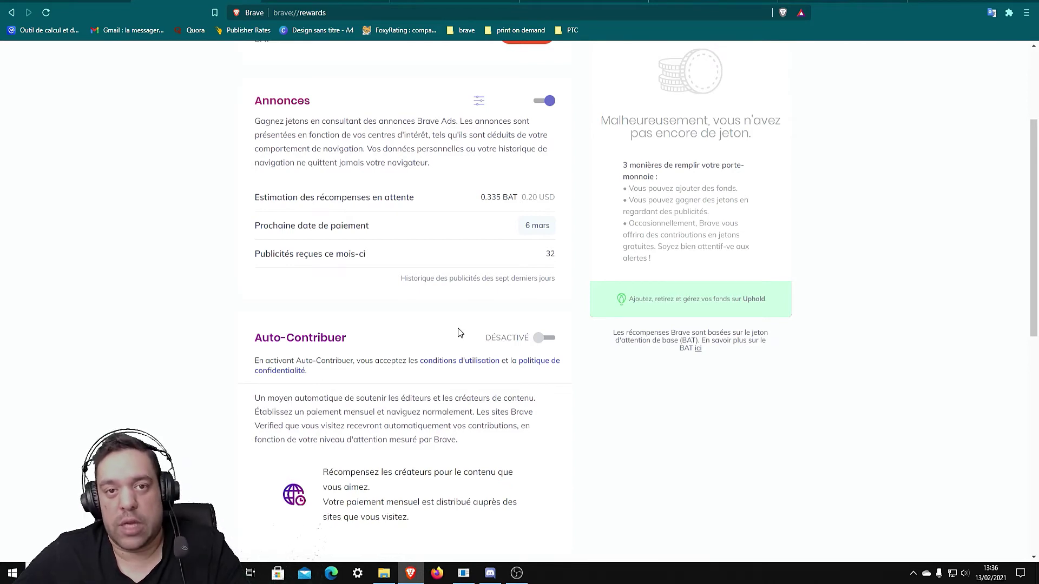
pyautogui.scroll(-1, 458, 330)
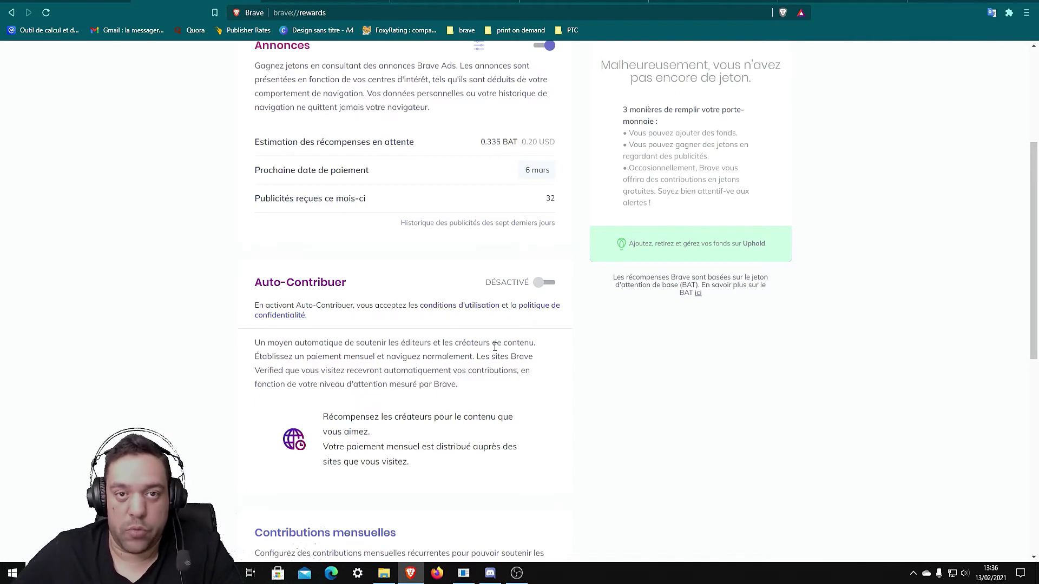
pyautogui.scroll(-1, 495, 347)
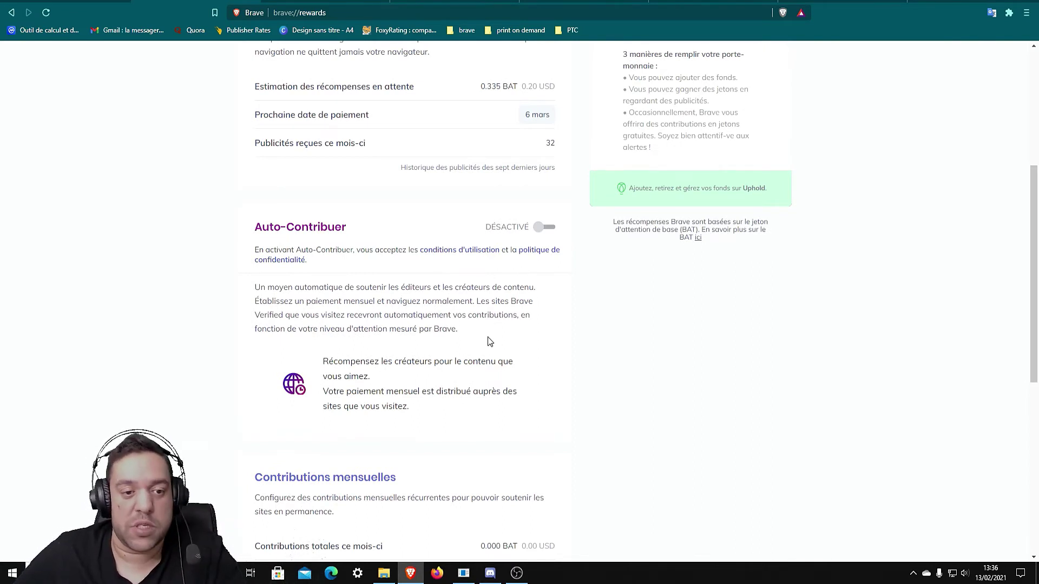
# Read the Contributions mensuelles and Dons sections of the Brave Rewards page, then return to its beginning.
pyautogui.scroll(-2, 470, 284)
pyautogui.scroll(-3, 470, 283)
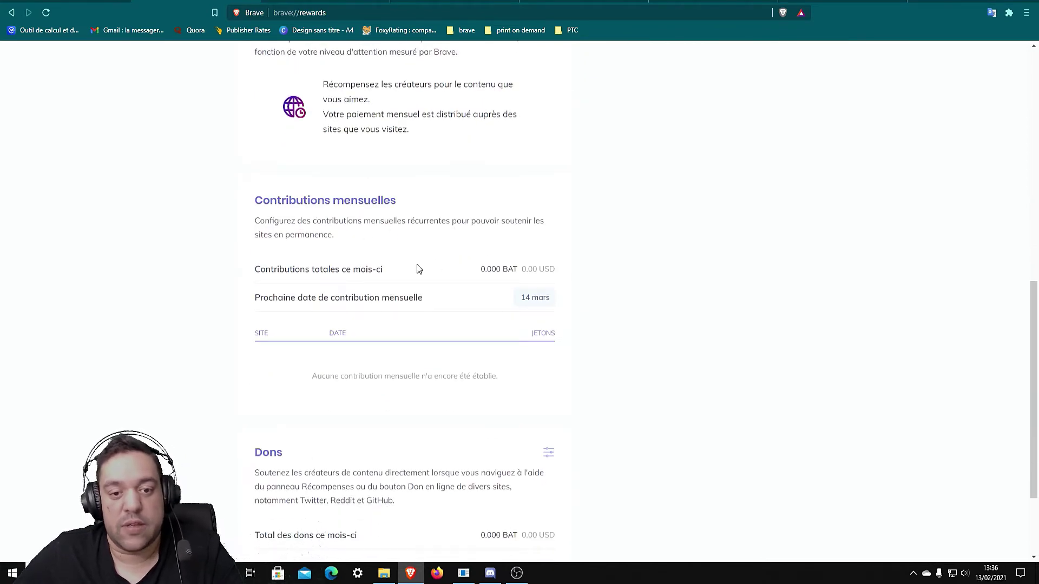
pyautogui.scroll(-2, 417, 269)
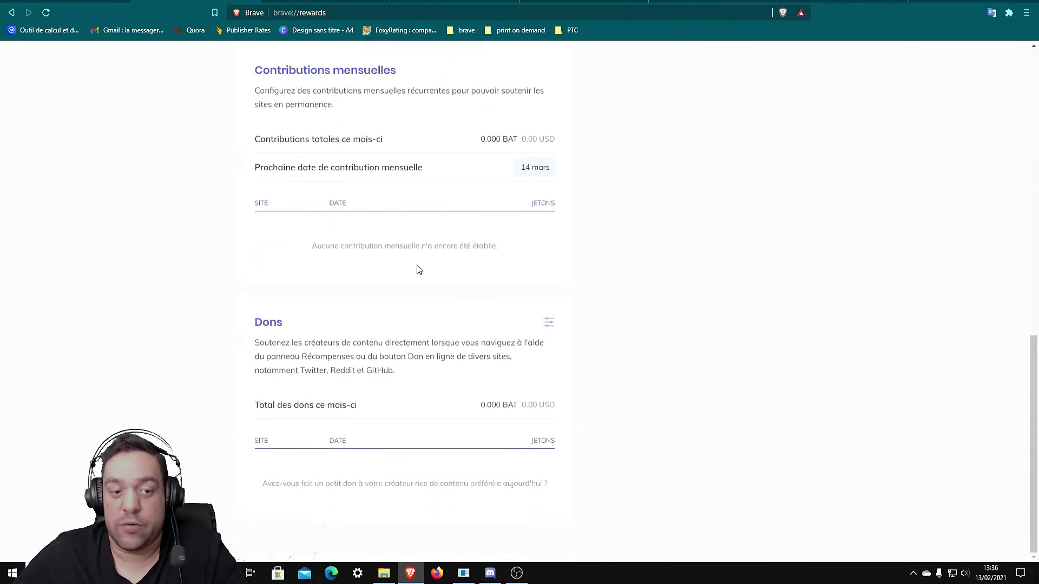
pyautogui.scroll(14, 508, 420)
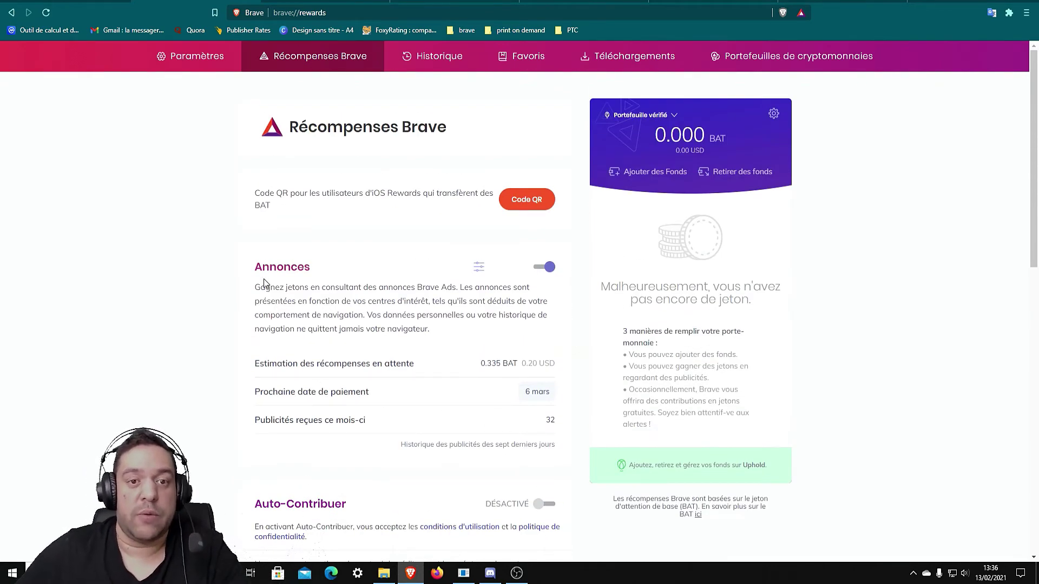
# View the browser's settings, history, bookmarks, downloads and cryptocurrency wallets pages one after another.
pyautogui.click(178, 59)
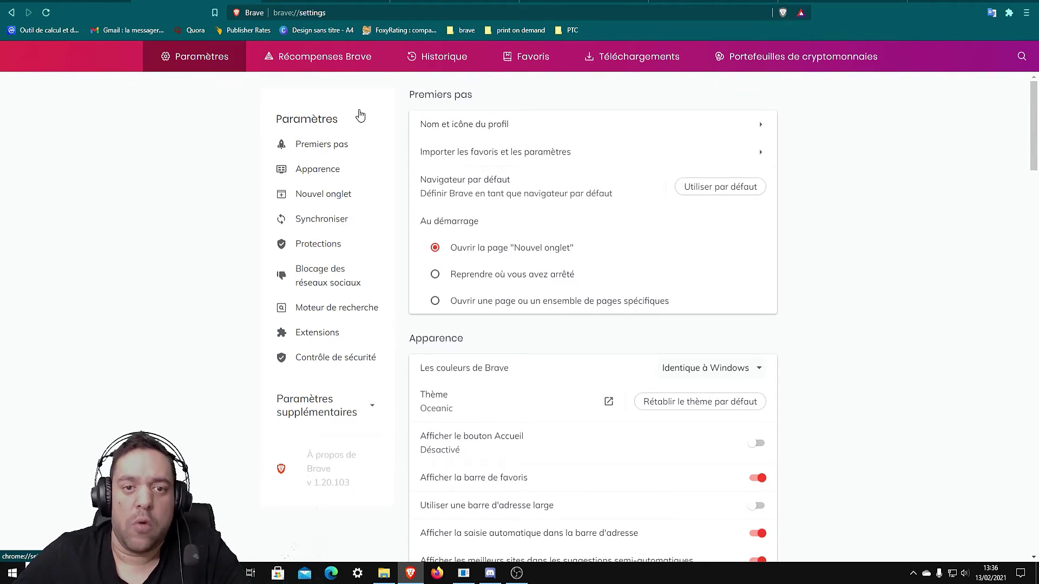
pyautogui.click(453, 70)
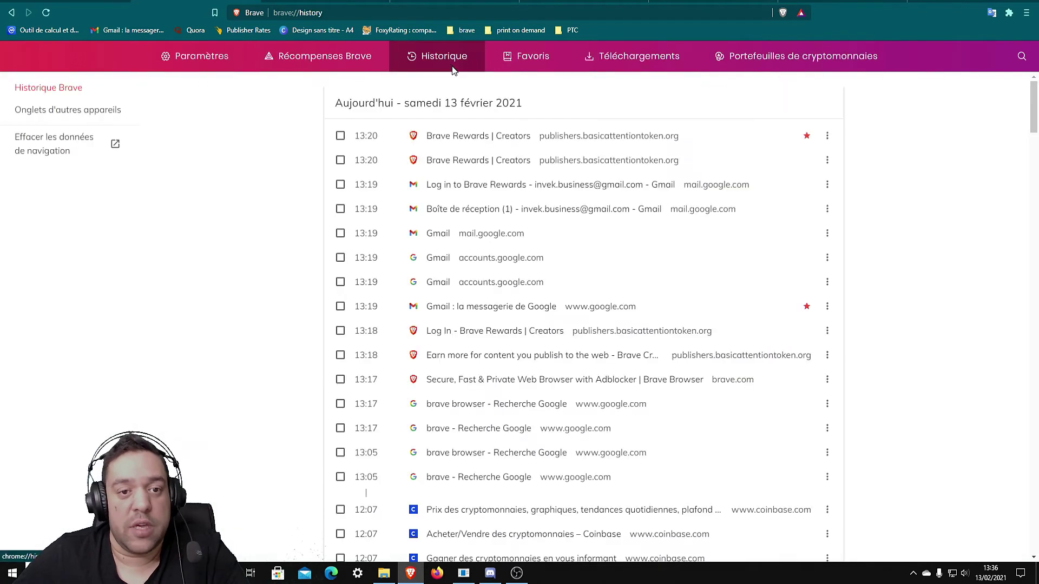
pyautogui.click(524, 66)
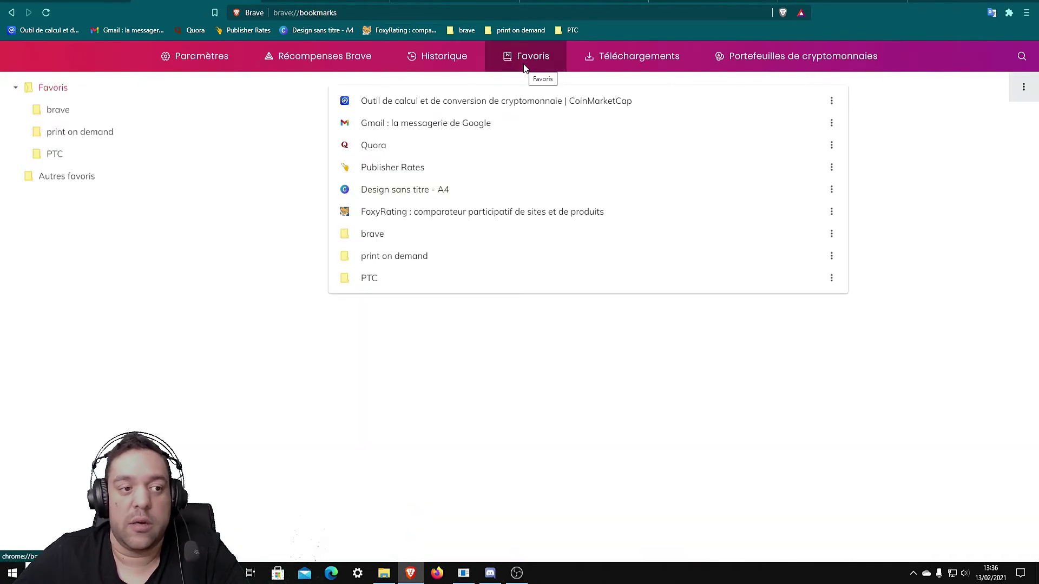
pyautogui.click(613, 64)
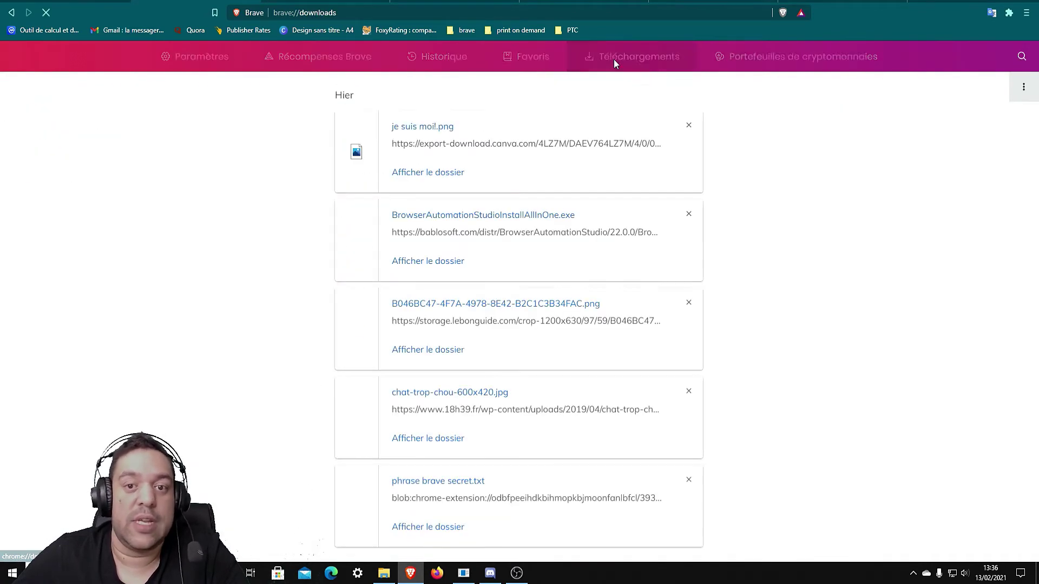
pyautogui.click(761, 61)
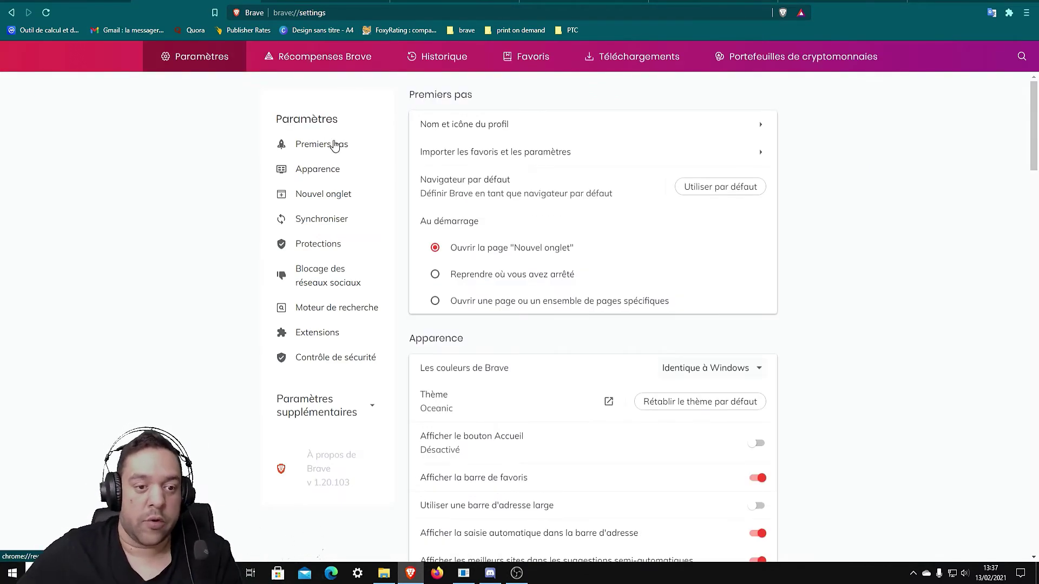
# In the Nouvel onglet settings, choose Tableau de bord as the new tab content and open a new tab.
pyautogui.click(336, 202)
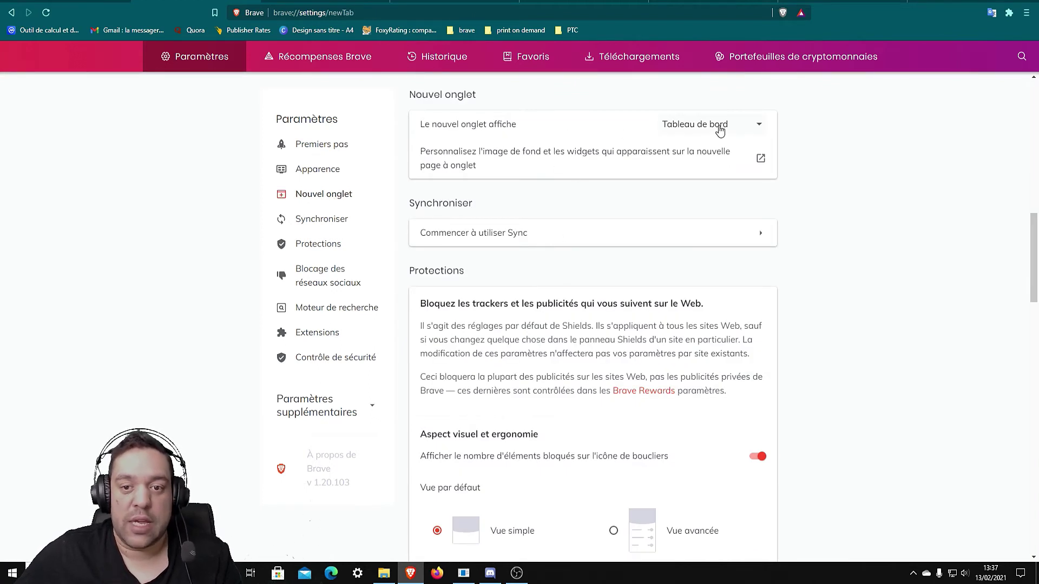
pyautogui.click(741, 130)
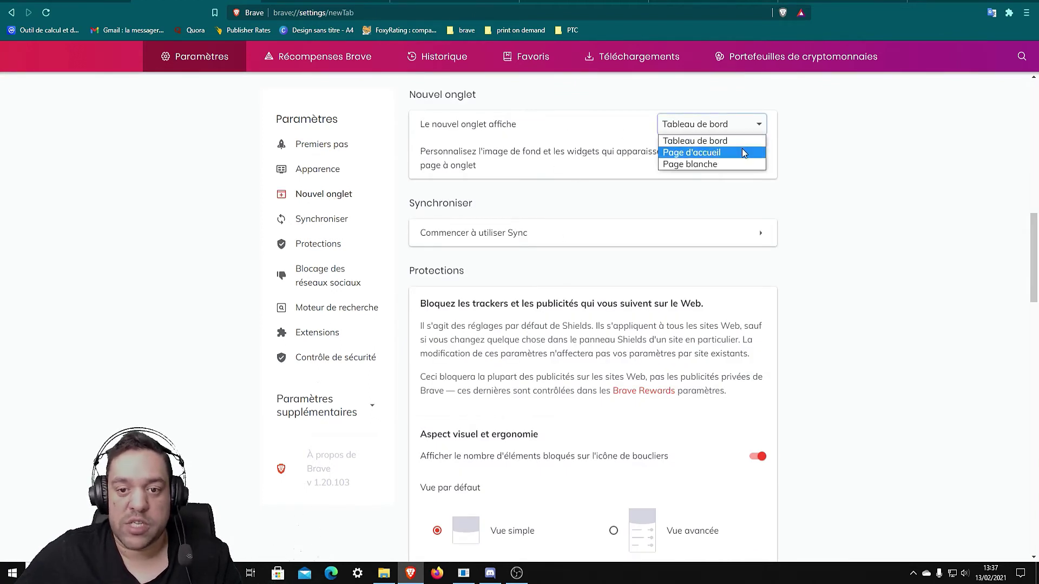
pyautogui.click(744, 140)
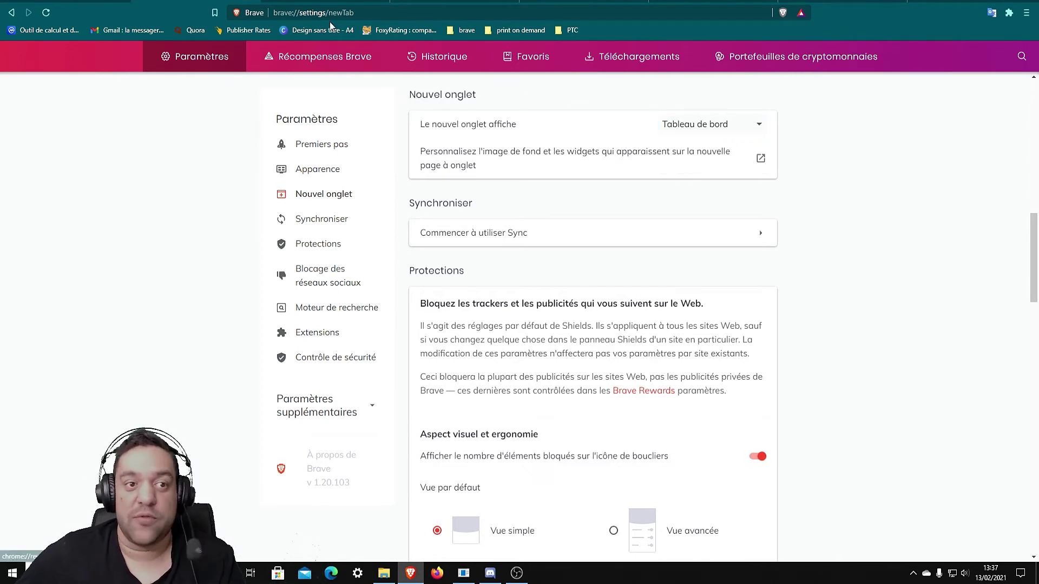
pyautogui.hotkey('ctrl', 't')
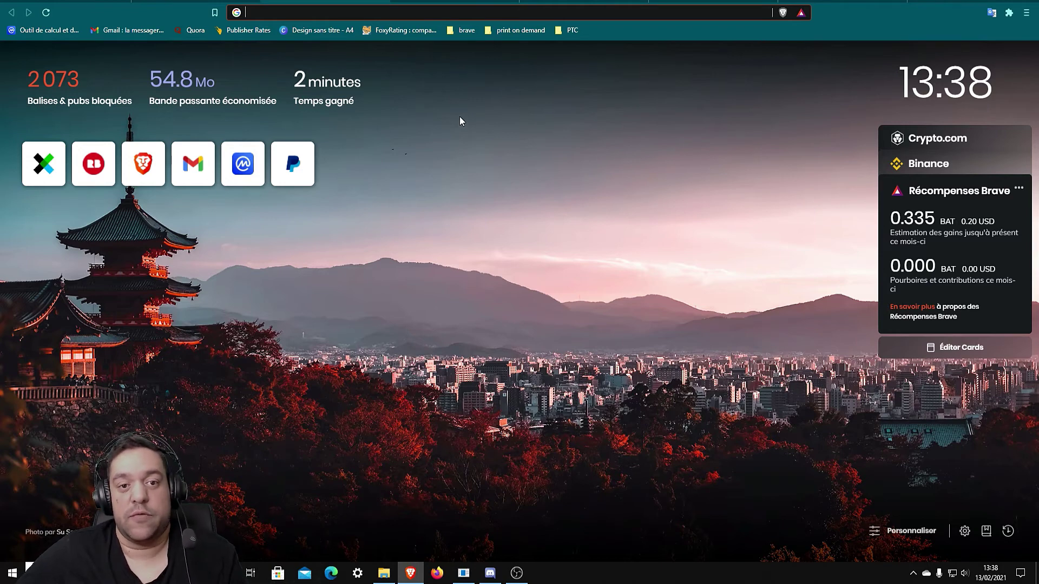
# Examine the balance, Uphold wallet, YouTube channel and add-channel area on the Brave Rewards Creators dashboard, and open a new tab.
pyautogui.moveTo(373, 98)
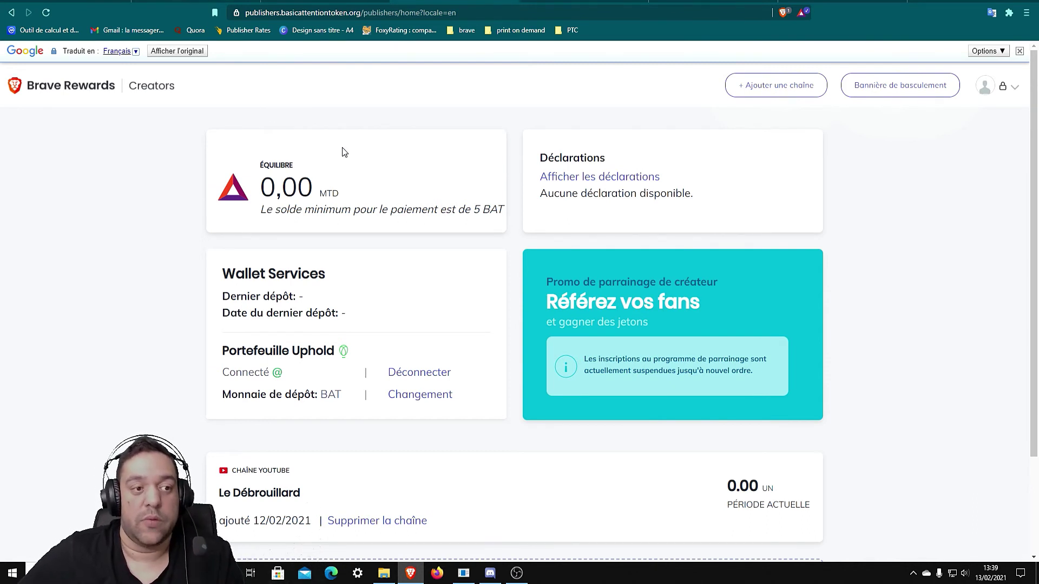
pyautogui.scroll(-2, 518, 262)
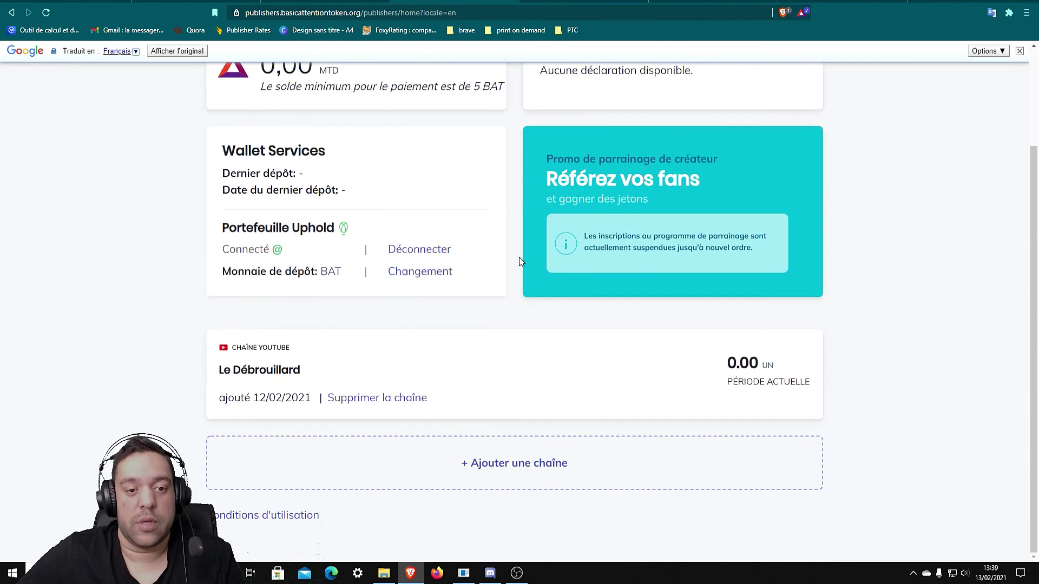
pyautogui.moveTo(222, 230); pyautogui.dragTo(333, 234)
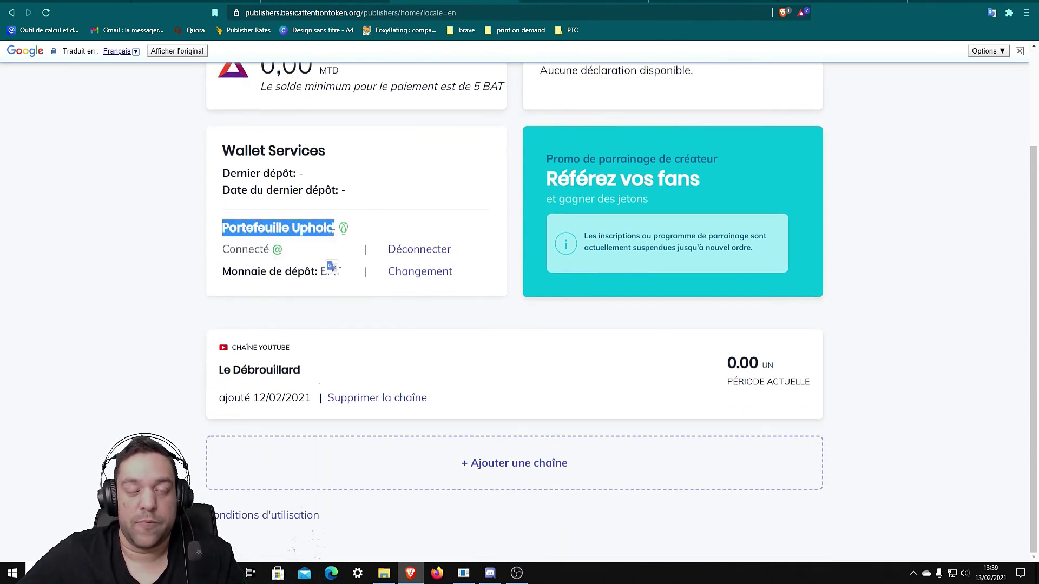
pyautogui.click(478, 211)
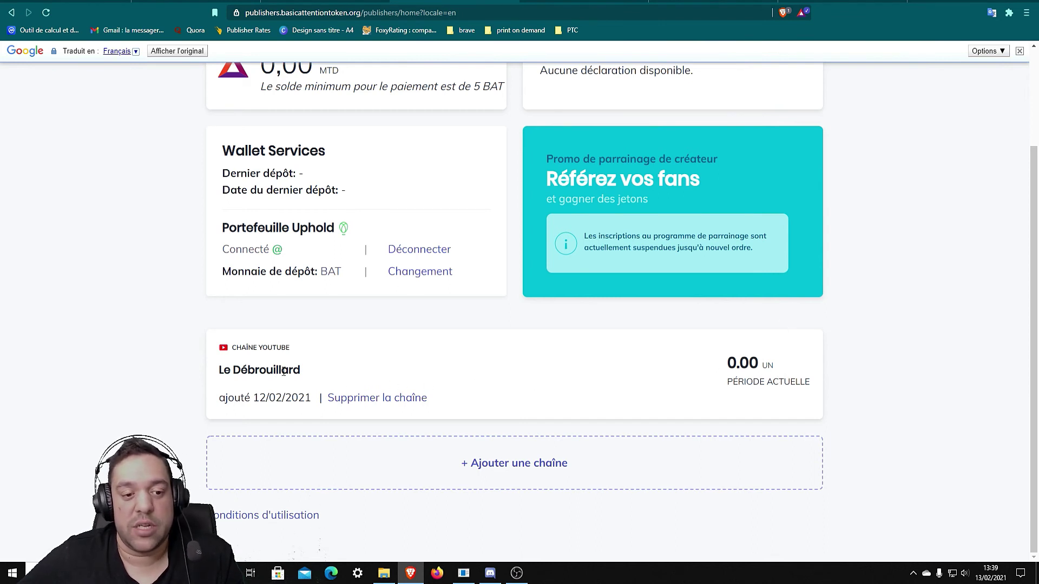
pyautogui.click(462, 464)
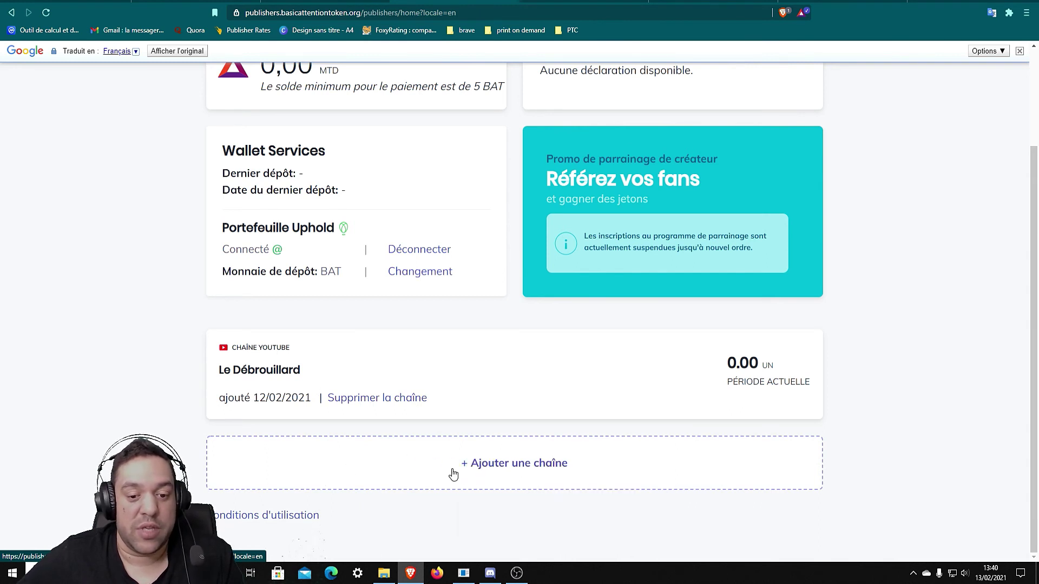
pyautogui.click(485, 466)
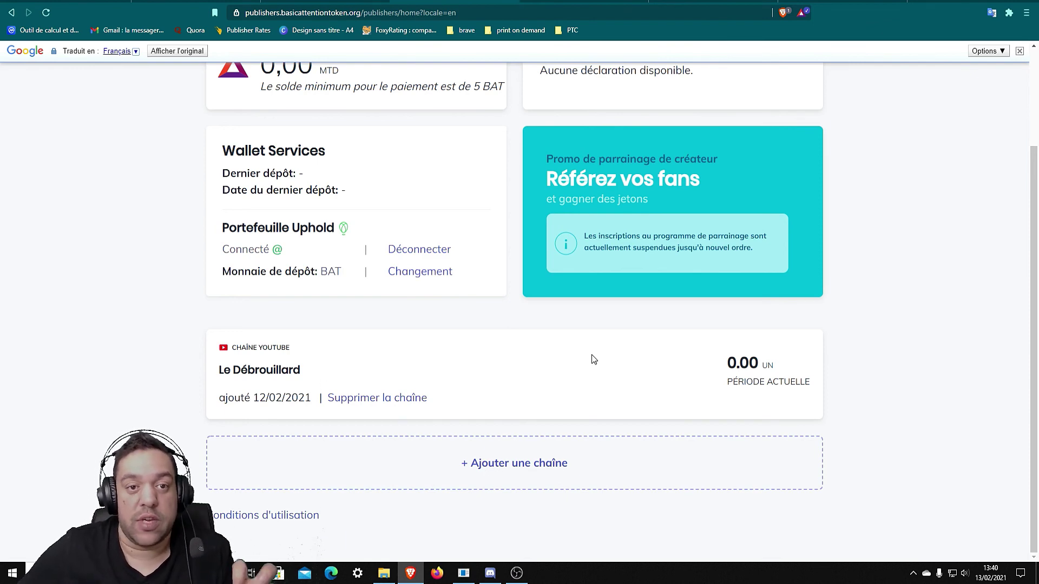
pyautogui.scroll(3, 540, 372)
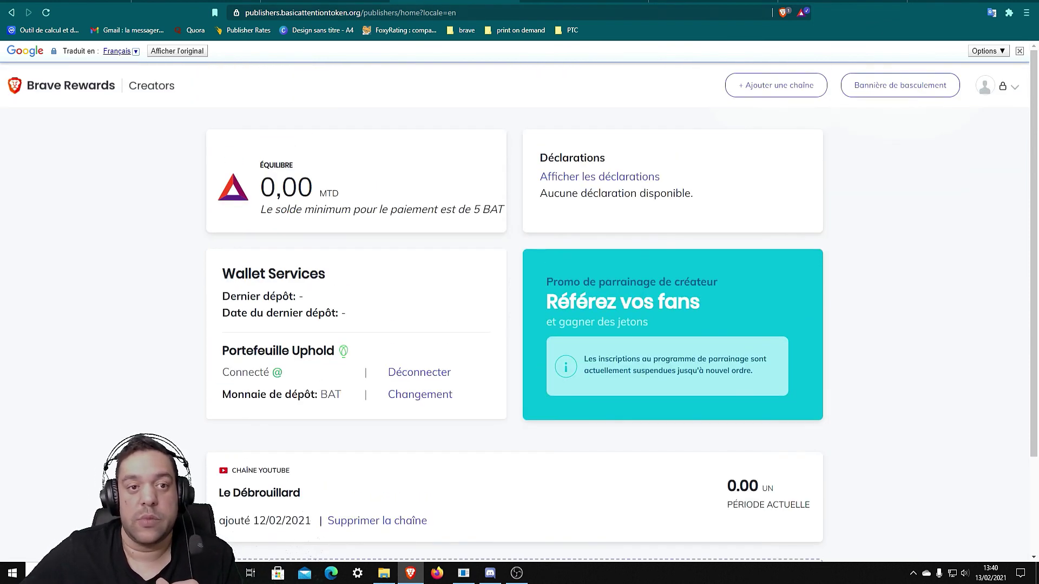
pyautogui.hotkey('ctrl', 't')
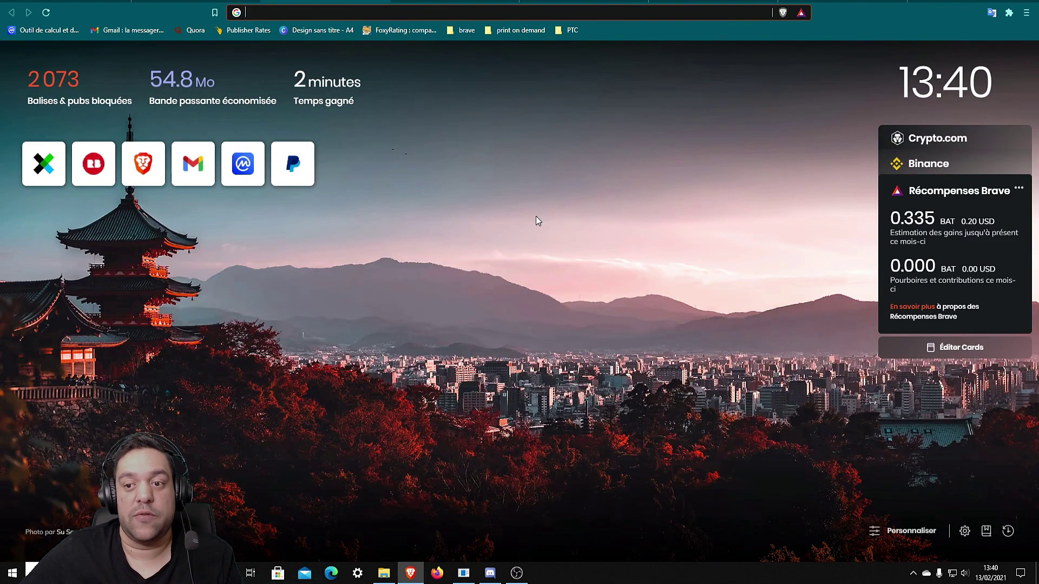